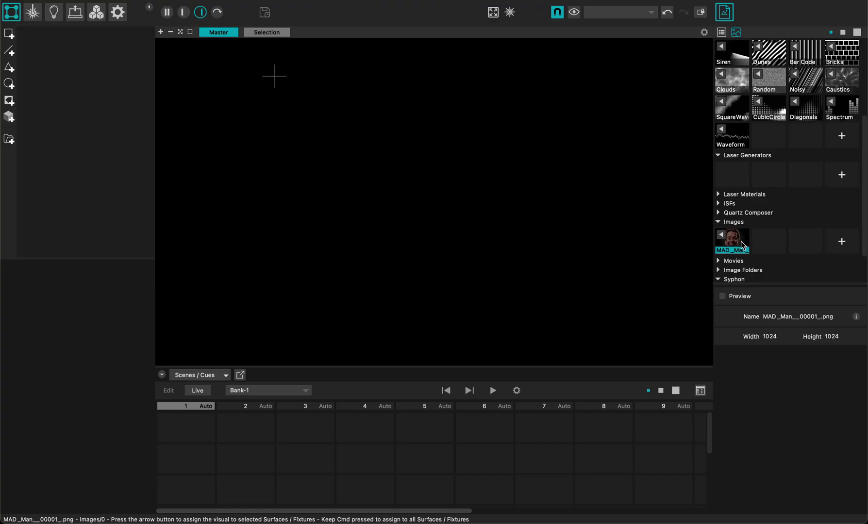
Drag the MAD_Man portrait onto the output canvas to create Quad-1 showing the image.
left_click_drag(733, 238, 370, 174)
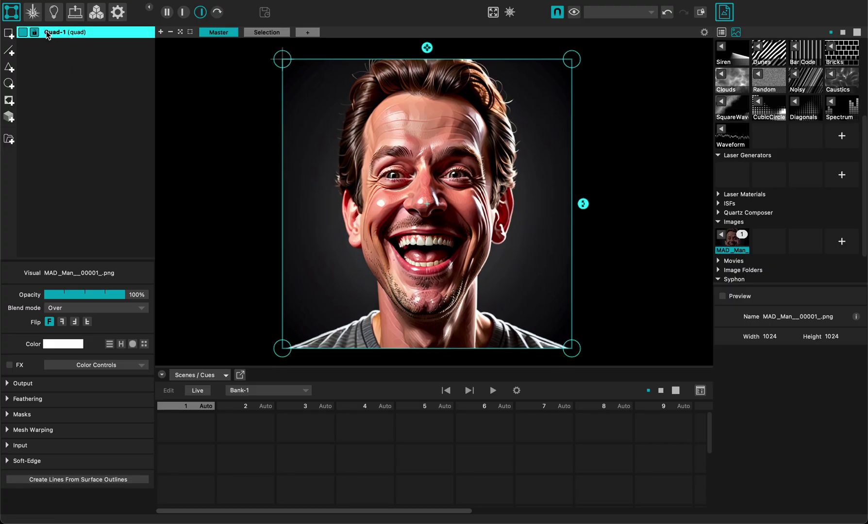
Switch the bottom panel to AI / Code Editor and add a MadAI Surface 2D FX named AI_VHS.
left_click(194, 376)
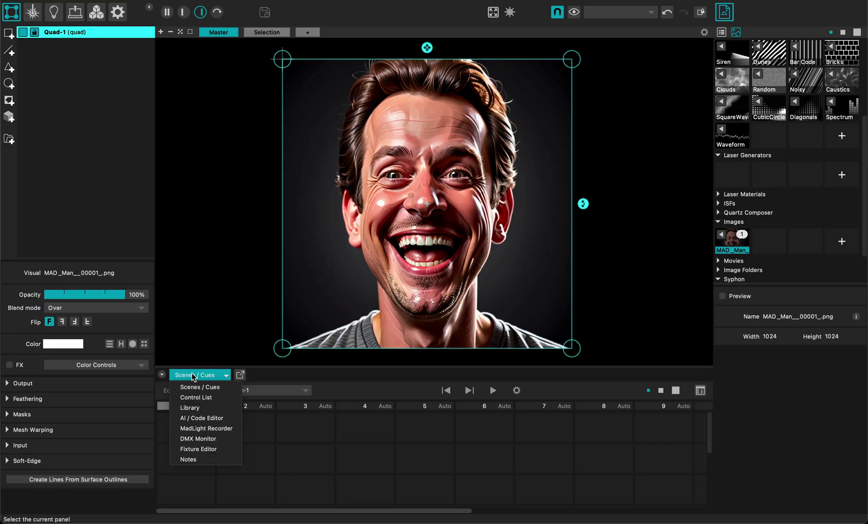
left_click(203, 422)
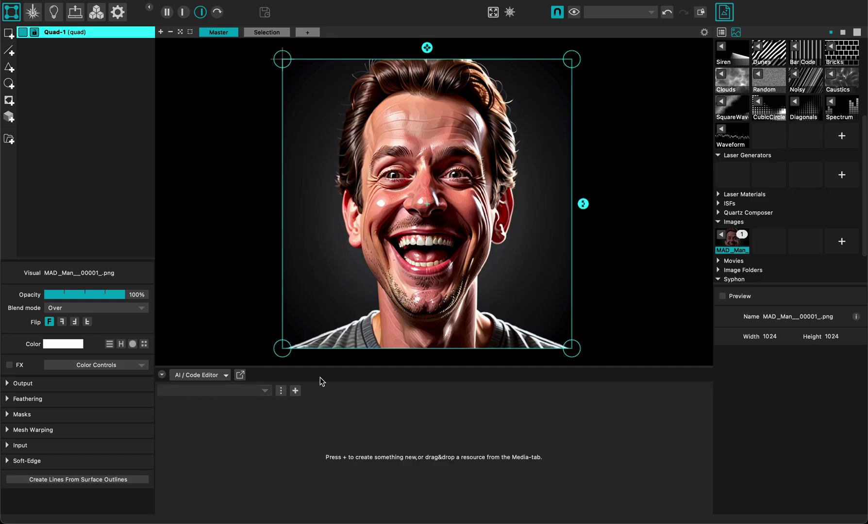
left_click(295, 391)
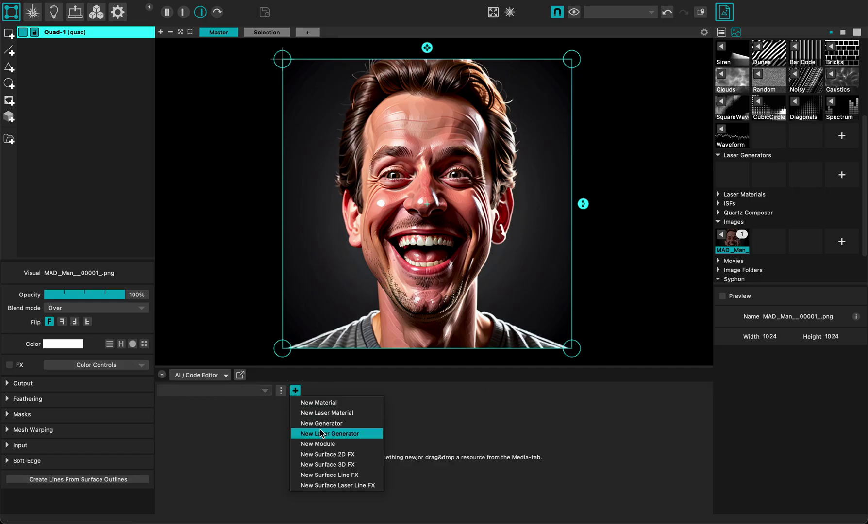
left_click(334, 456)
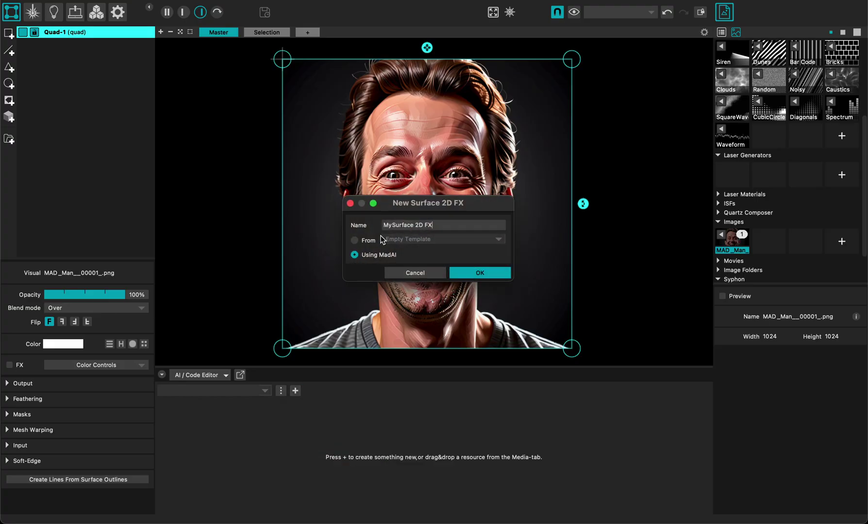
left_click_drag(444, 225, 356, 225)
type("AI_VHS")
Confirm AI_VHS, set MadAI to Higher quality mode, and send the request 'make a VHS effect'.
left_click(470, 273)
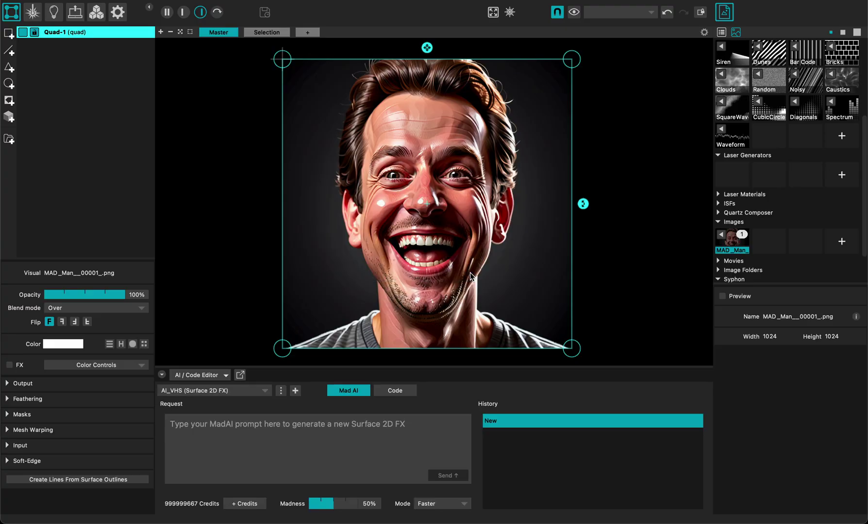
left_click(220, 427)
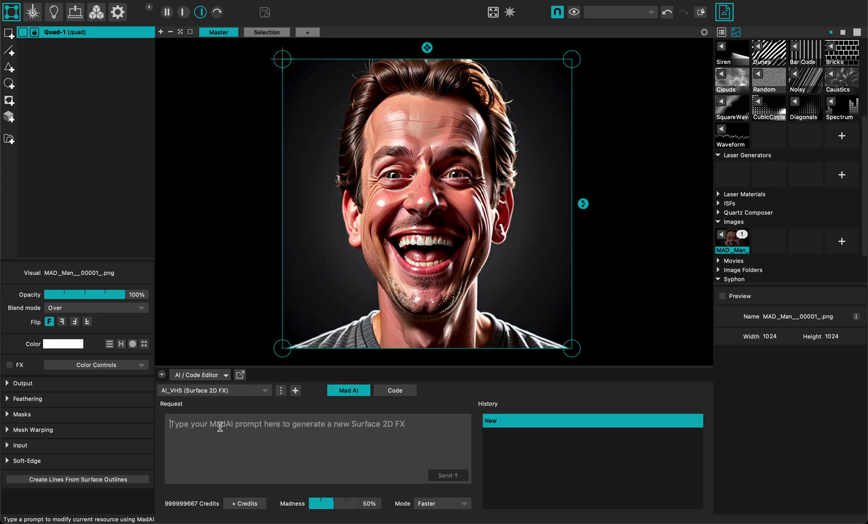
left_click(427, 504)
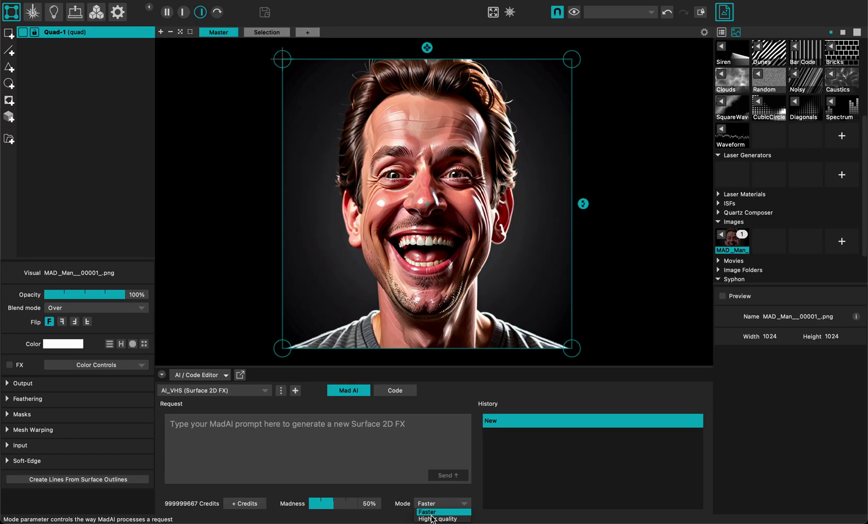
left_click(432, 519)
left_click(224, 422)
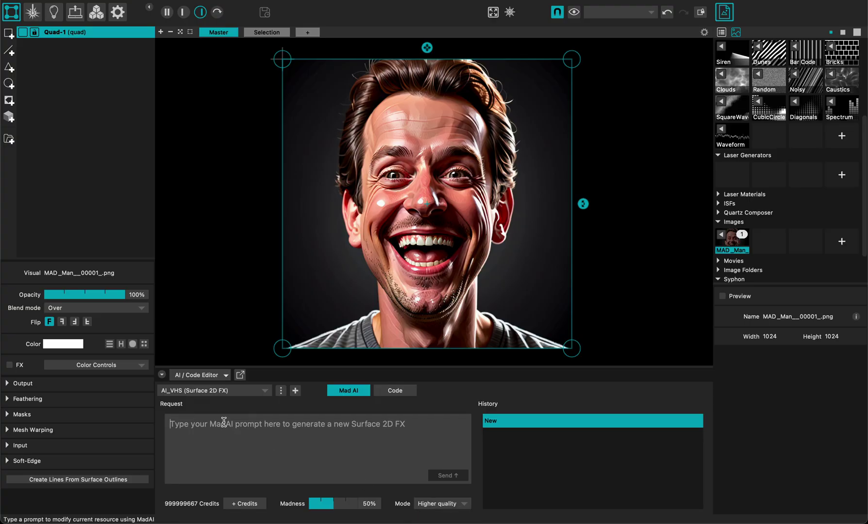
type("make a VHS effect")
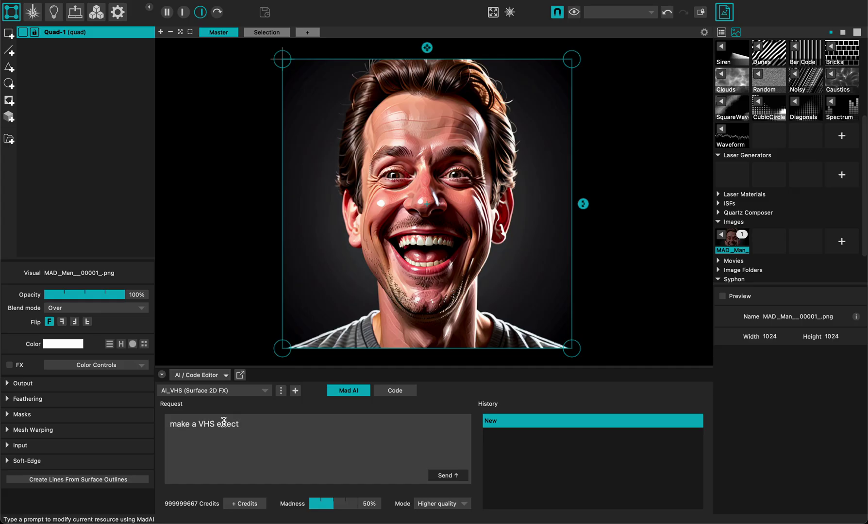
left_click(440, 475)
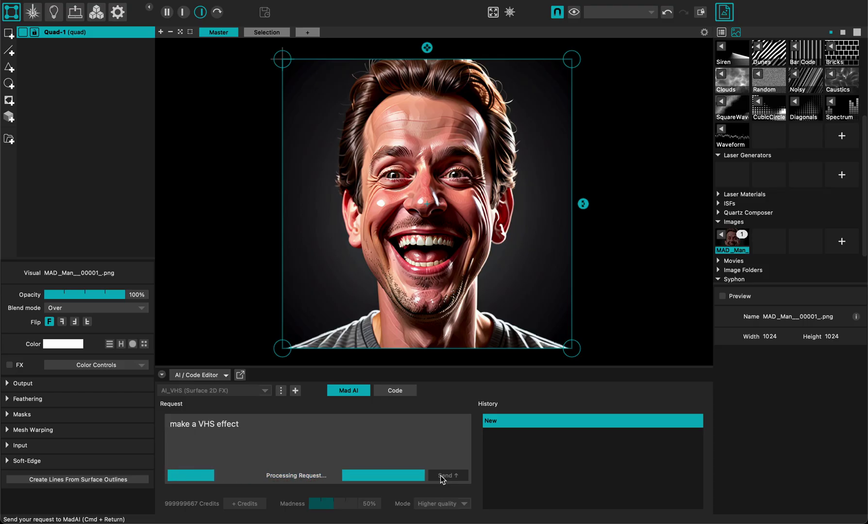
Read through the generated vertex and fragment shader code, then go back to the Mad AI tab.
left_click(391, 391)
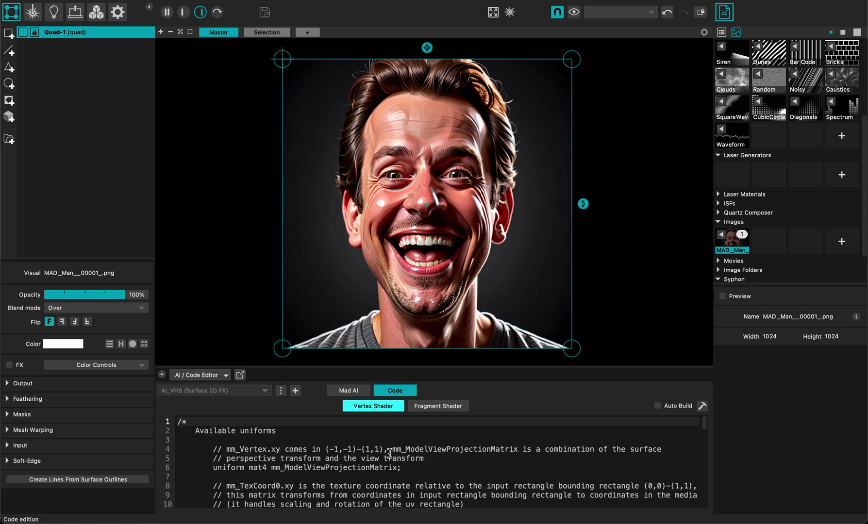
scroll(390, 454, "down", 4)
left_click(438, 406)
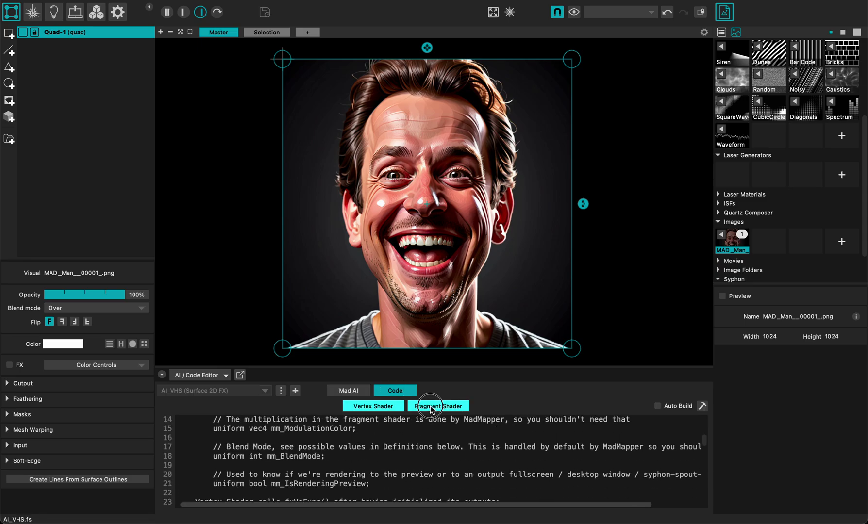
scroll(341, 459, "down", 3)
scroll(342, 458, "down", 14)
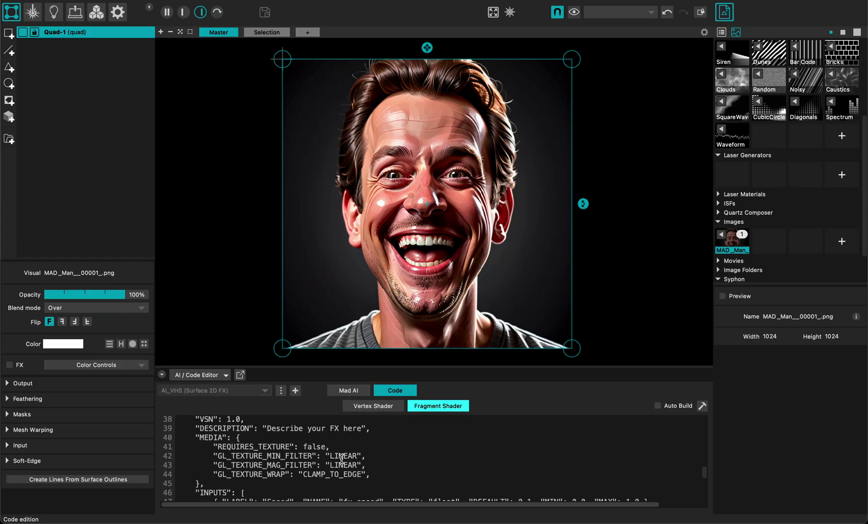
scroll(341, 459, "down", 1)
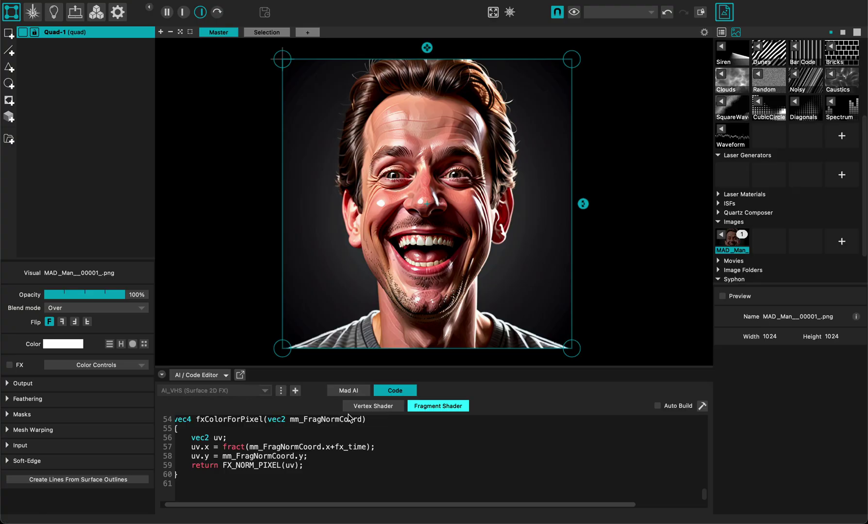
left_click(344, 390)
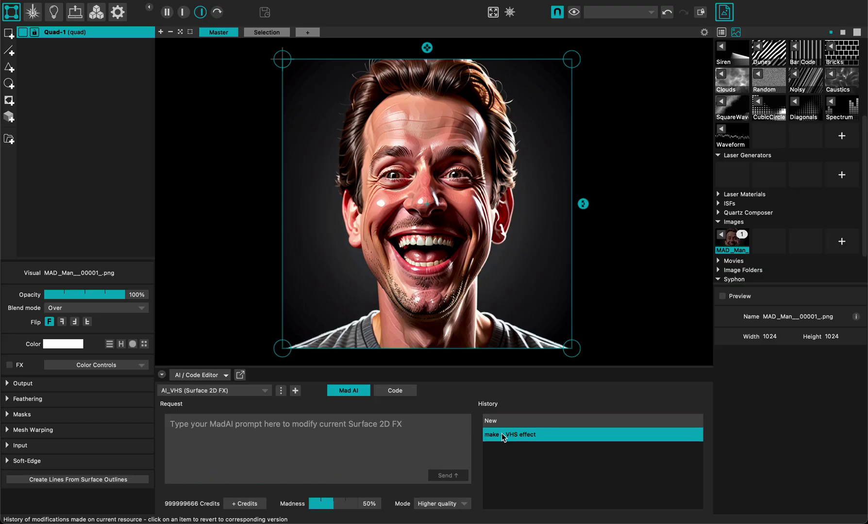
Search 'AI' in the FX chooser and apply AI_VHS to Quad-1.
left_click(70, 365)
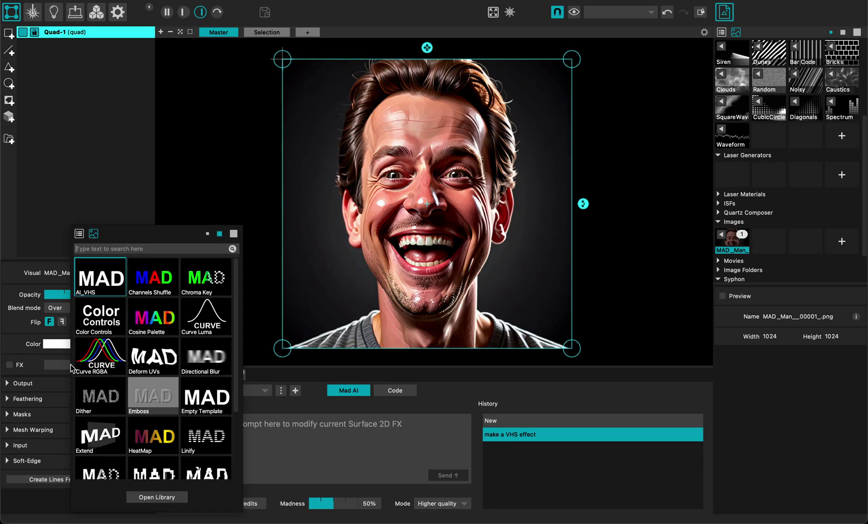
type("AI")
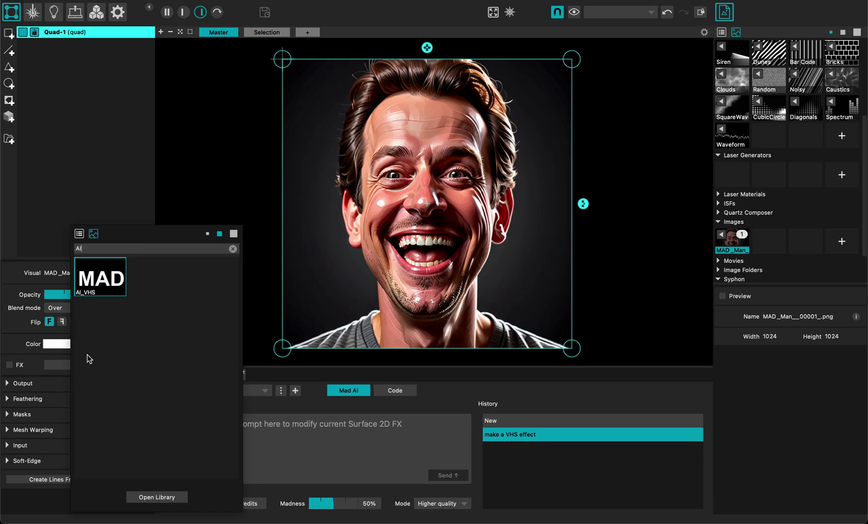
left_click(93, 286)
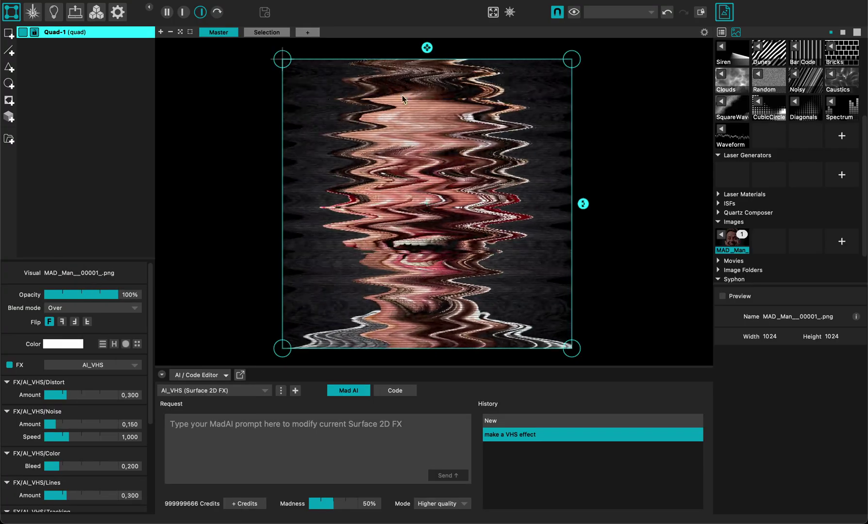
Lower Distort Amount to about 0,284, add light noise (0,079) and reduce Tracking Error.
left_click(63, 395)
left_click_drag(62, 395, 56, 428)
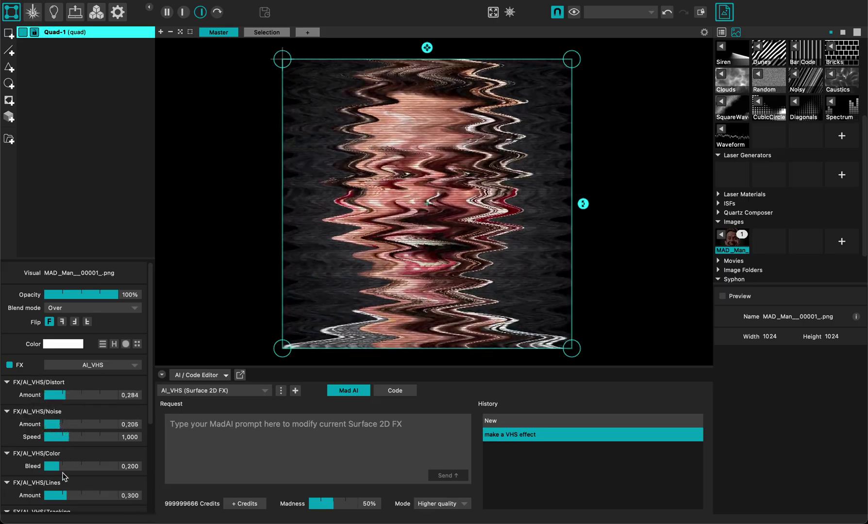
left_click(70, 469)
left_click_drag(70, 469, 78, 467)
scroll(68, 465, "down", 3)
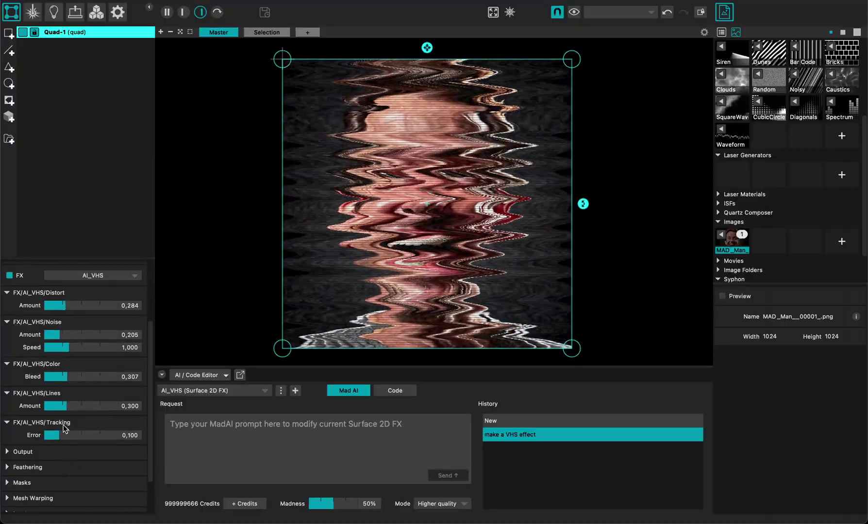
left_click_drag(51, 435, 60, 406)
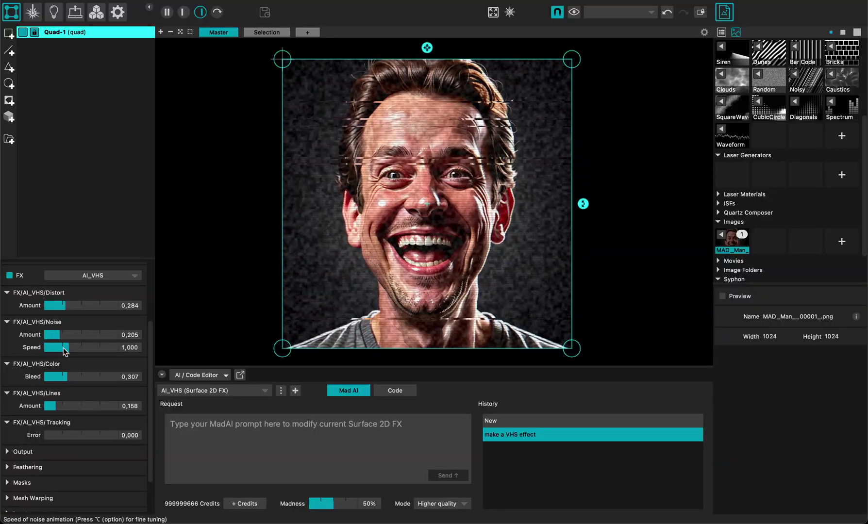
Set noise Speed 0,307, Bleed 0,307, Lines 0,158 and Tracking Error 0,000.
left_click_drag(64, 349, 51, 335)
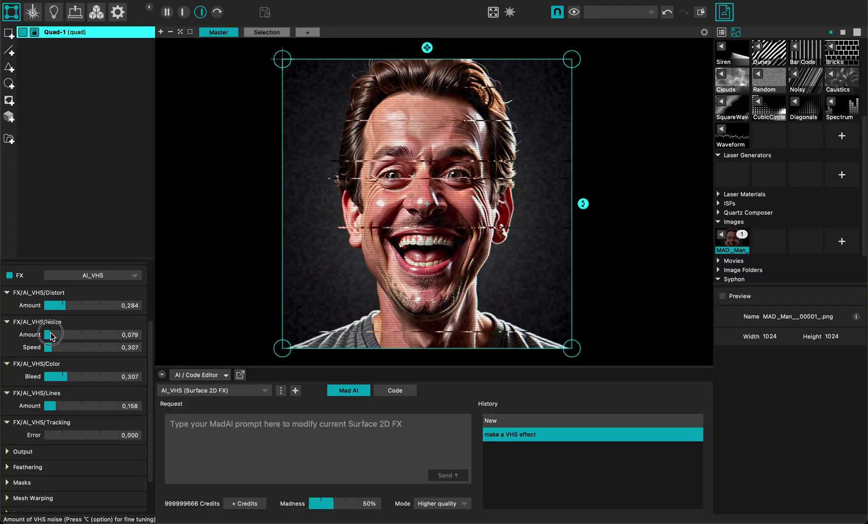
scroll(30, 324, "up", 2)
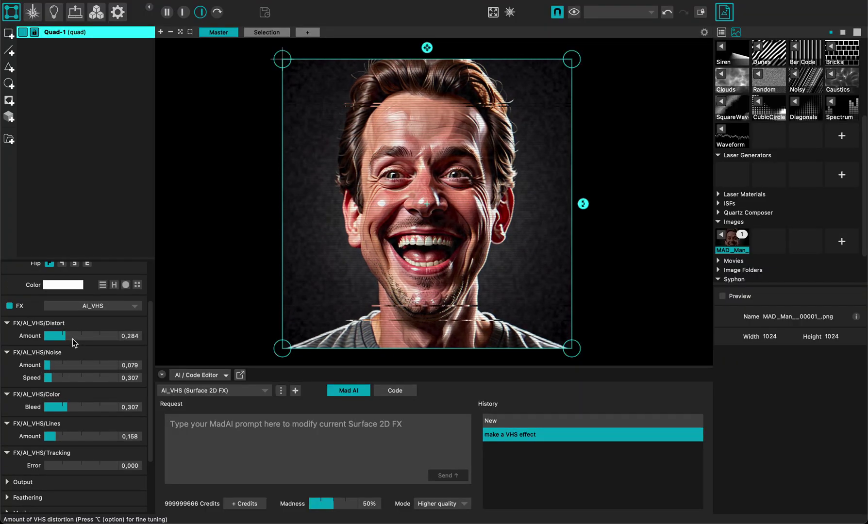
left_click_drag(68, 336, 91, 336)
scroll(17, 449, "down", 5)
mouse_move(48, 391)
left_mouse_down()
mouse_move(131, 394)
mouse_move(35, 398)
mouse_move(41, 392)
left_mouse_up()
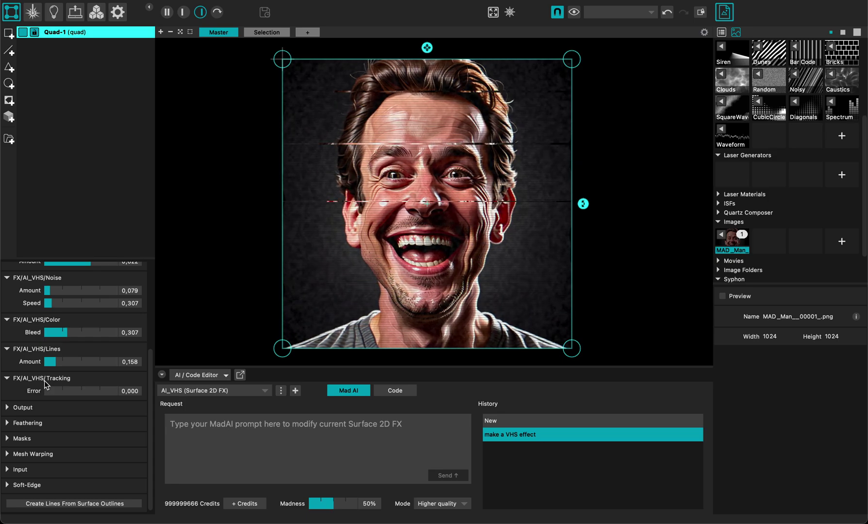
left_click(204, 425)
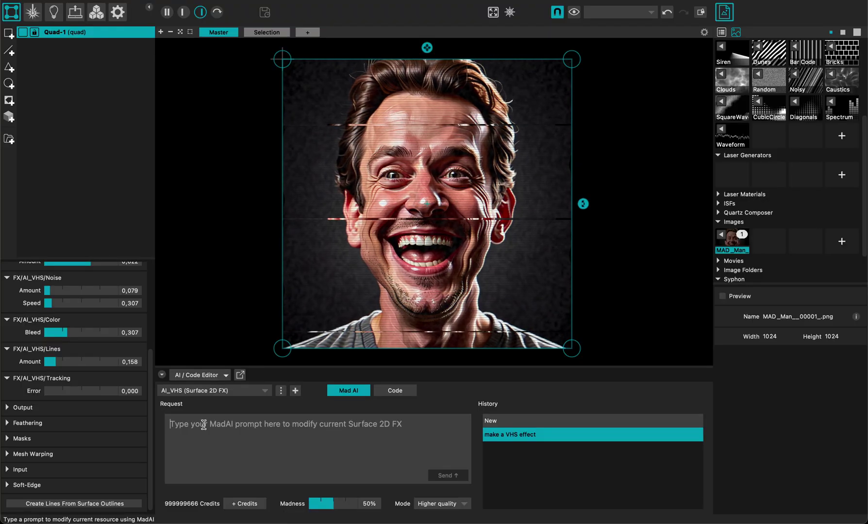
Send MadAI the request 'add invert colors option' for the AI_VHS effect.
type("add invert colors option")
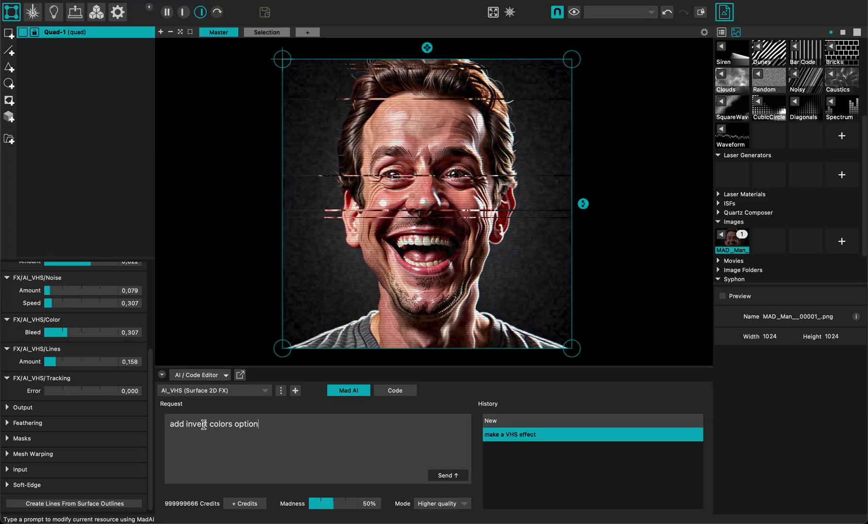
left_click(454, 477)
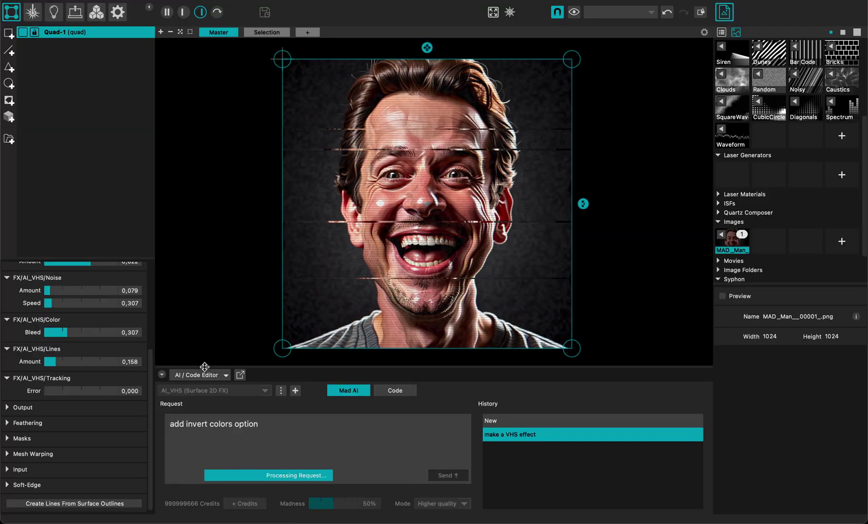
Raise the VHS Noise Amount to about 0,118.
scroll(78, 342, "up", 2)
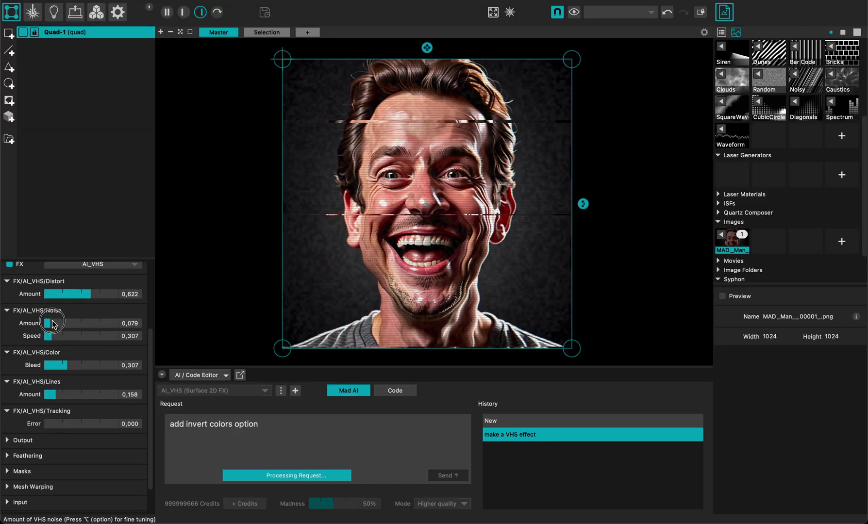
left_click(67, 323)
left_click_drag(67, 323, 100, 334)
Toggle the new Invert colors button on and back off, leaving it off.
scroll(53, 325, "up", 2)
scroll(29, 410, "down", 5)
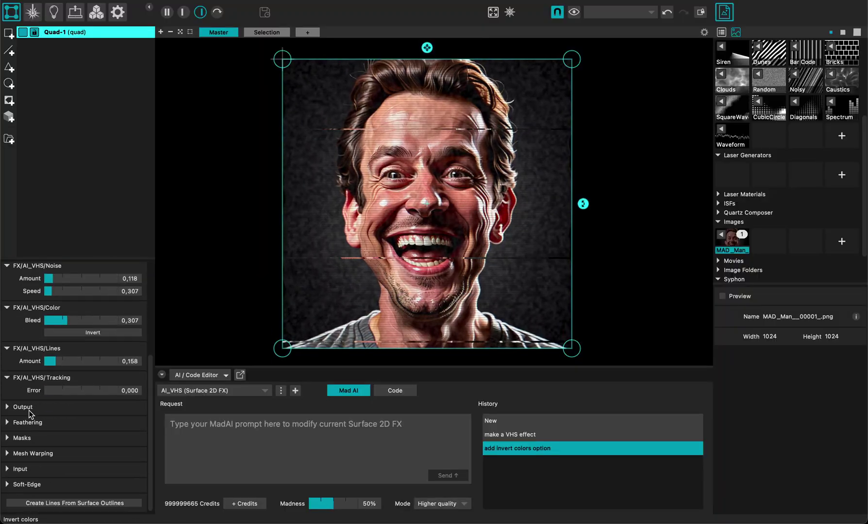
scroll(29, 410, "up", 3)
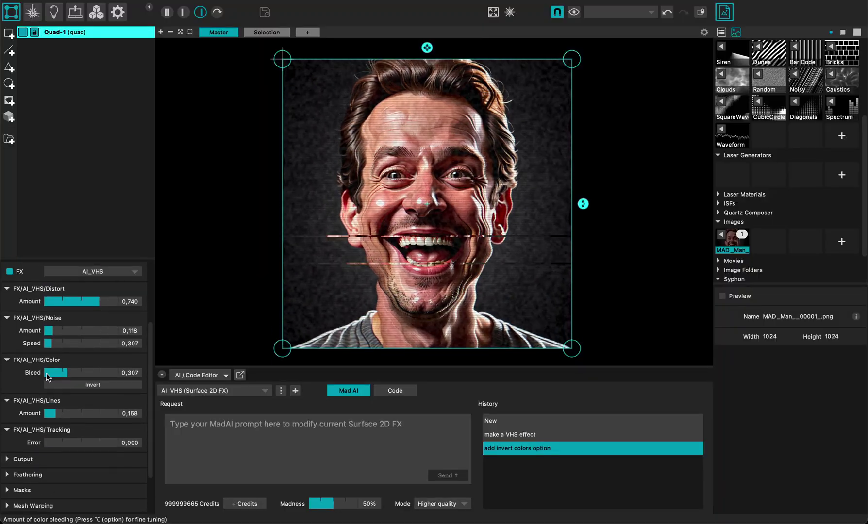
left_click(88, 385)
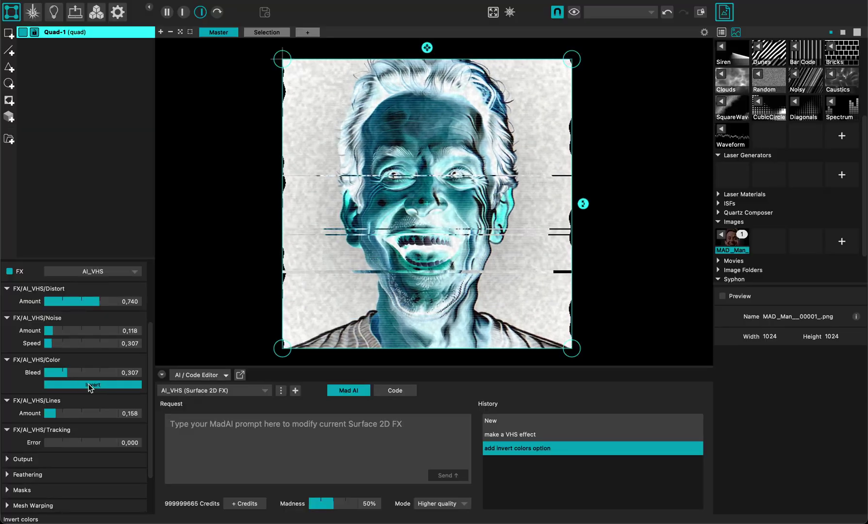
left_click(89, 387)
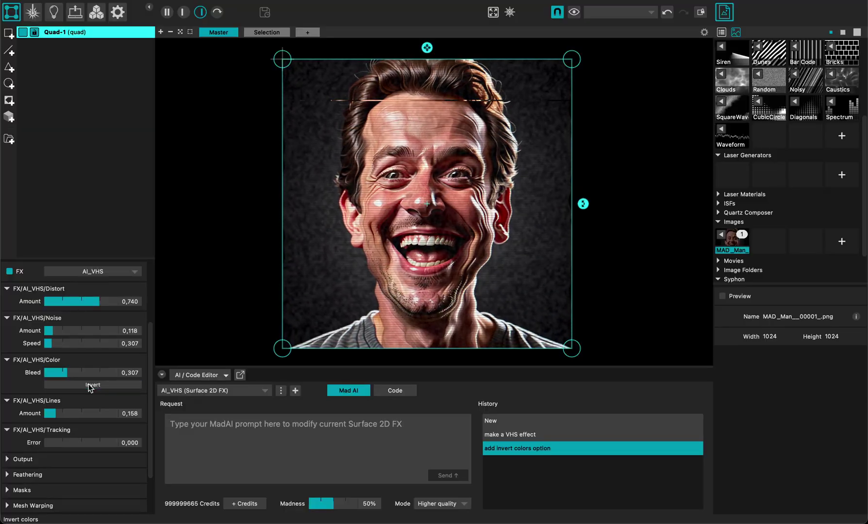